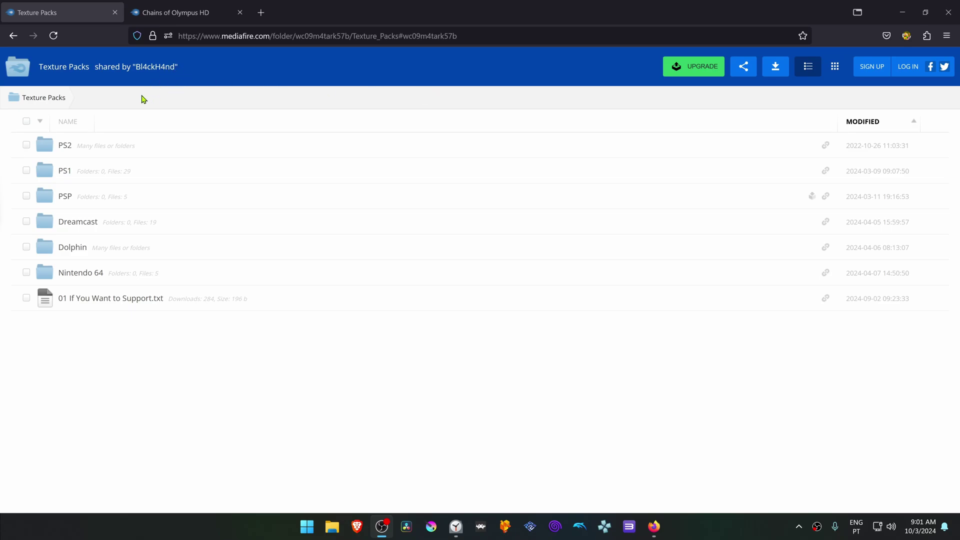
Download Chains of Olympus HD.zip from the PSP texture packs folder on MediaFire.
left_click(65, 197)
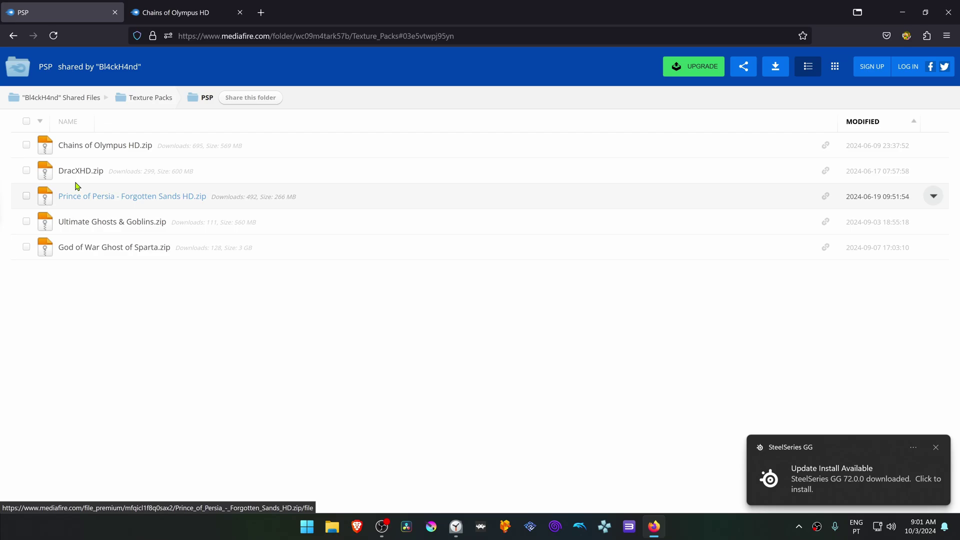
left_click(122, 147)
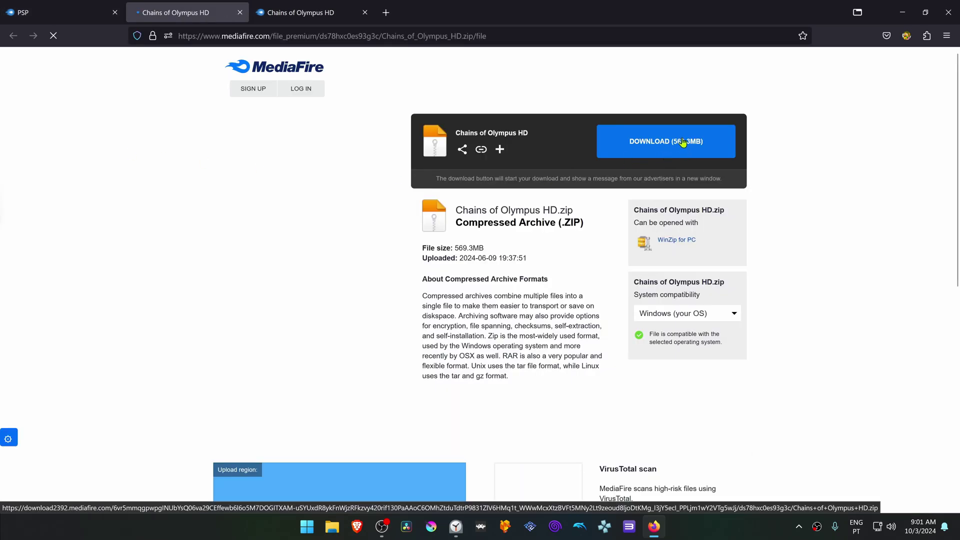
left_click(683, 143)
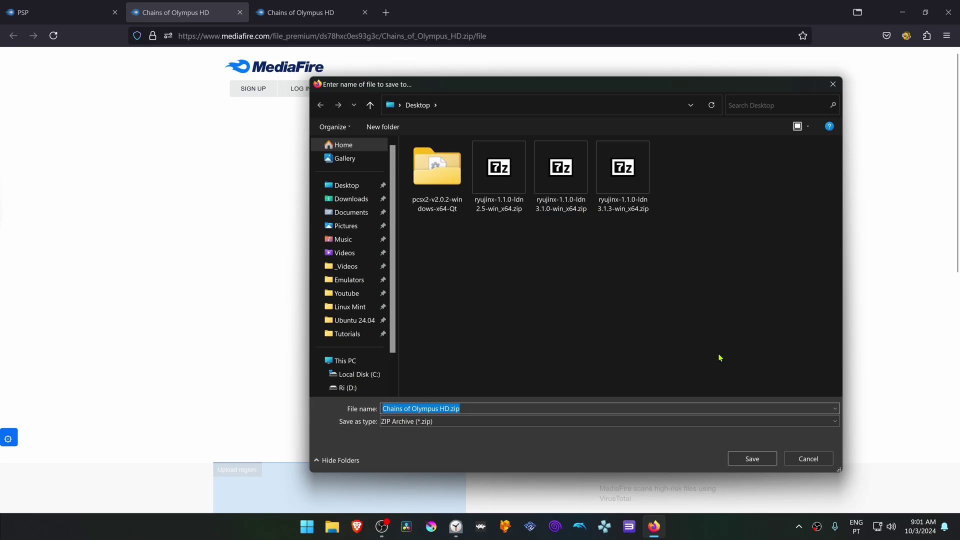
Save the zip to the desktop and run God of War - Chains of Olympus (USA) from History.
left_click(751, 459)
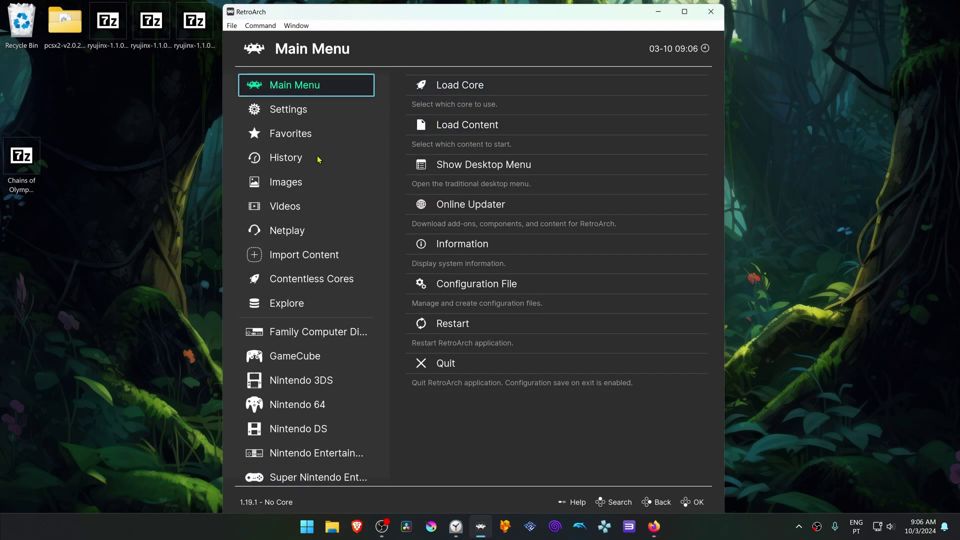
left_click(316, 158)
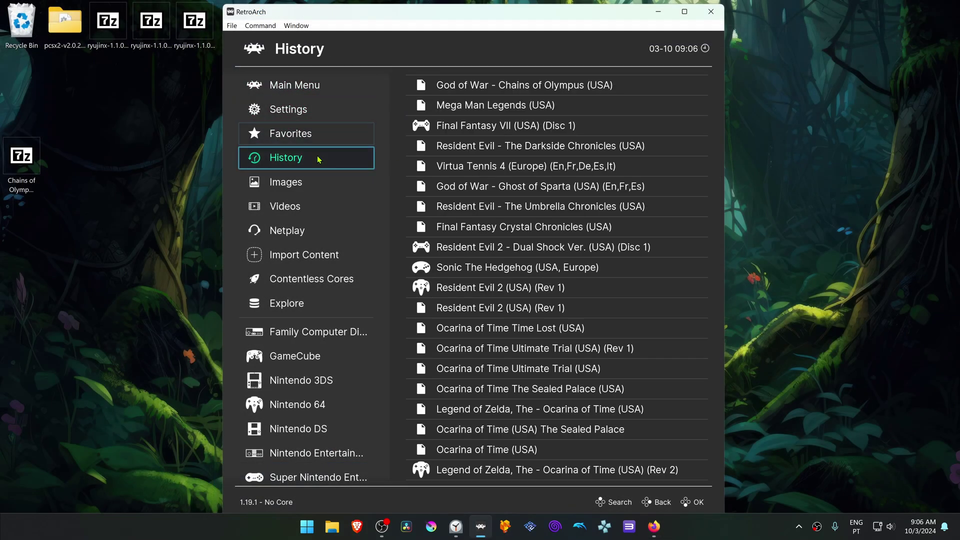
left_click(443, 85)
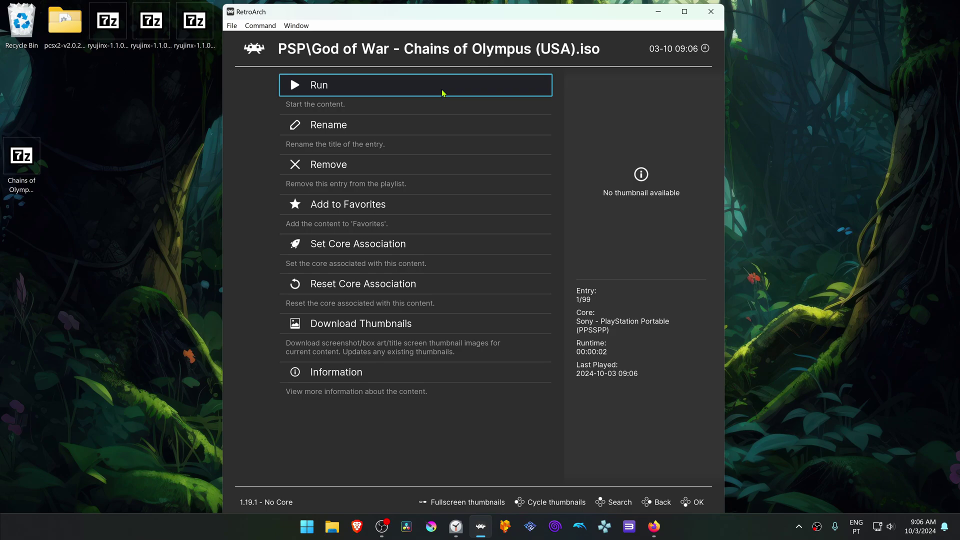
left_click(443, 85)
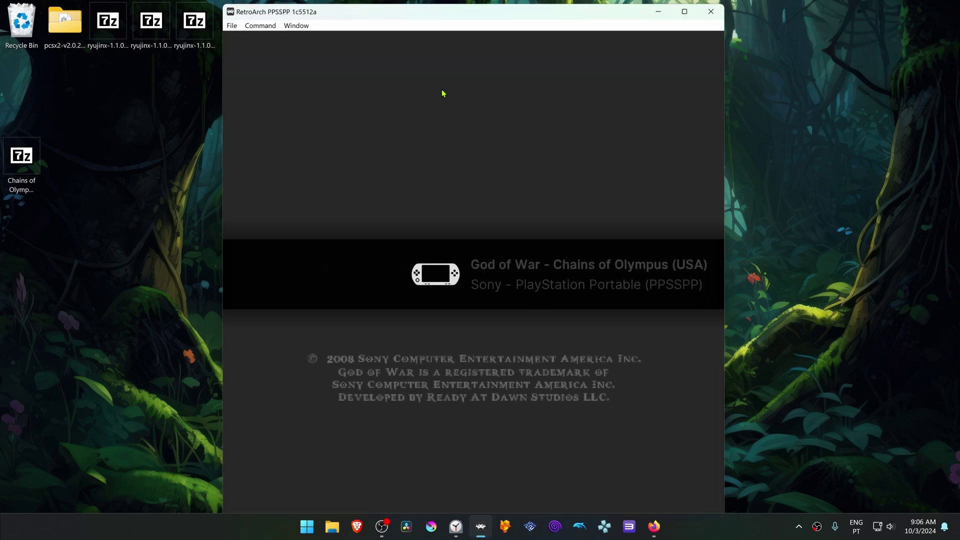
Set the PPSSPP video core option Rendering Resolution to 7x (3360x1904).
key("F1")
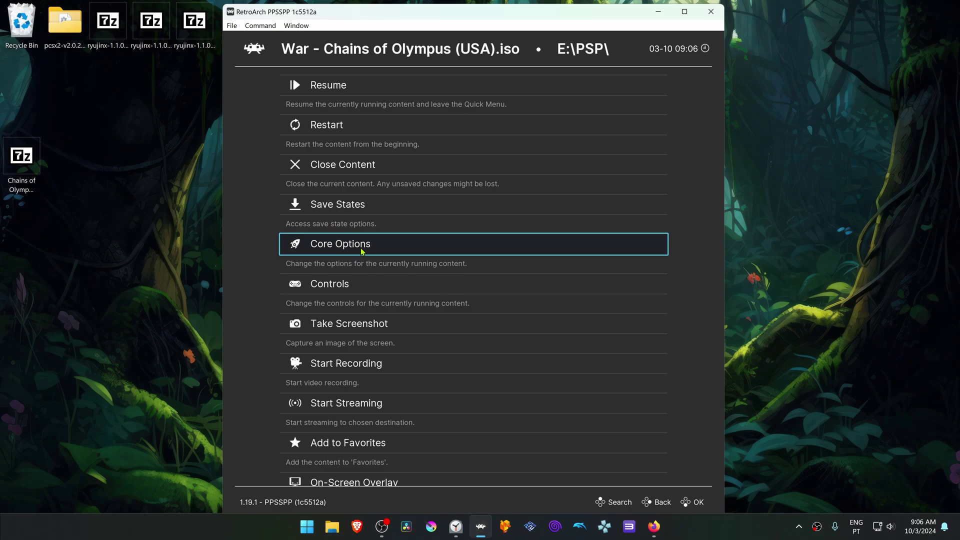
left_click(341, 244)
left_click(347, 165)
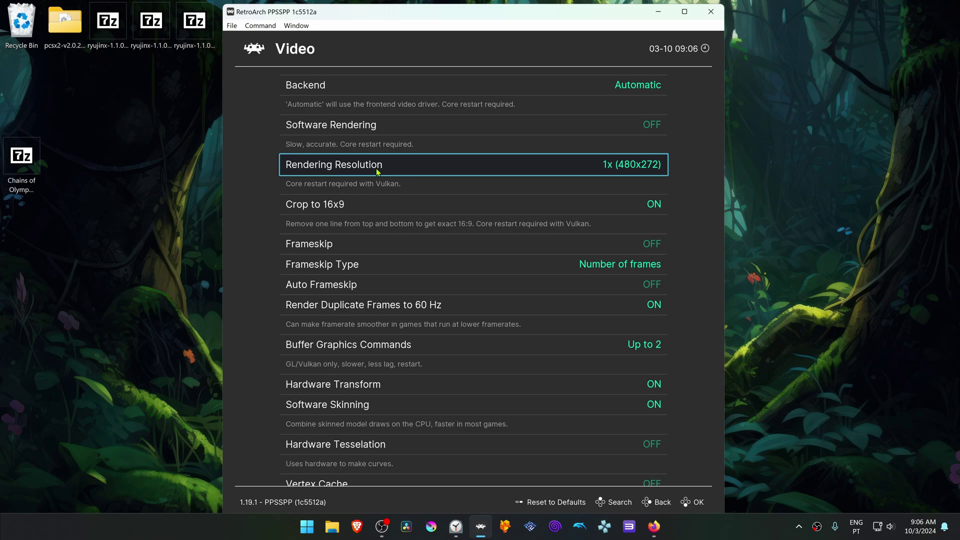
left_click(377, 165)
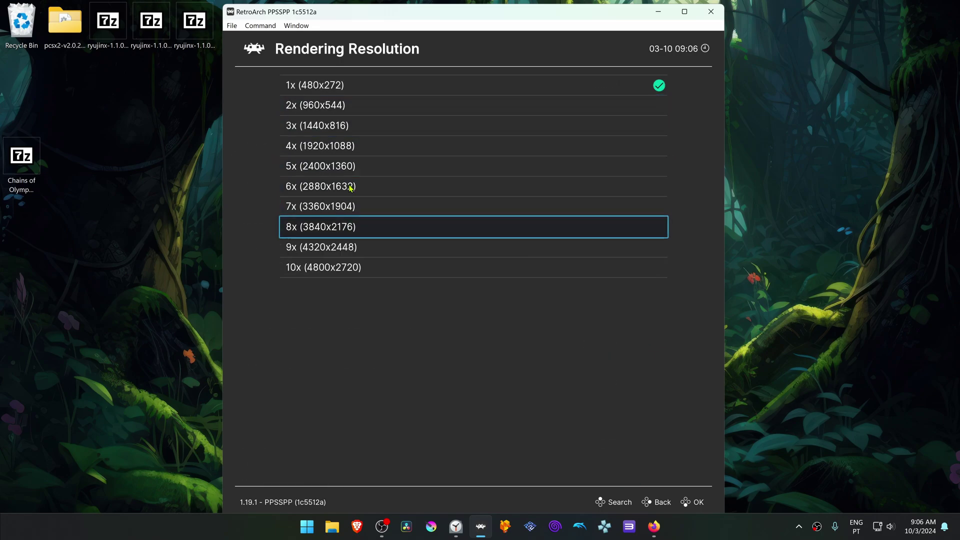
left_click(371, 206)
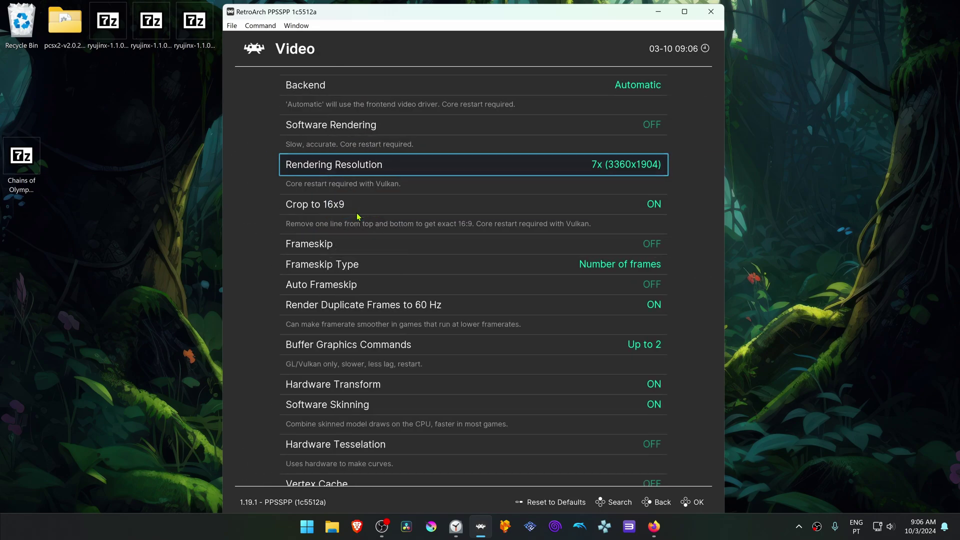
scroll(404, 326, "down", 2)
scroll(404, 325, "down", 2)
scroll(404, 325, "down", 2)
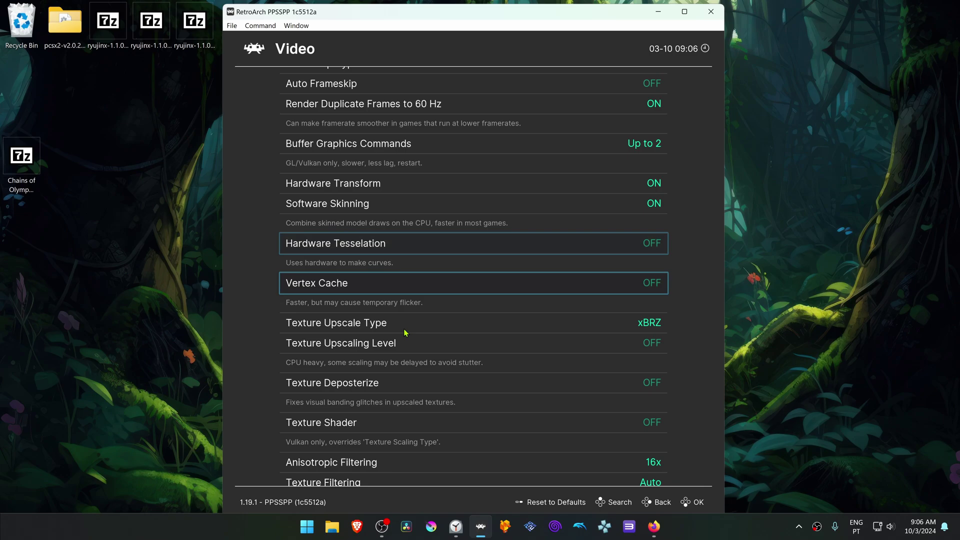
scroll(404, 331, "down", 2)
scroll(404, 334, "down", 1)
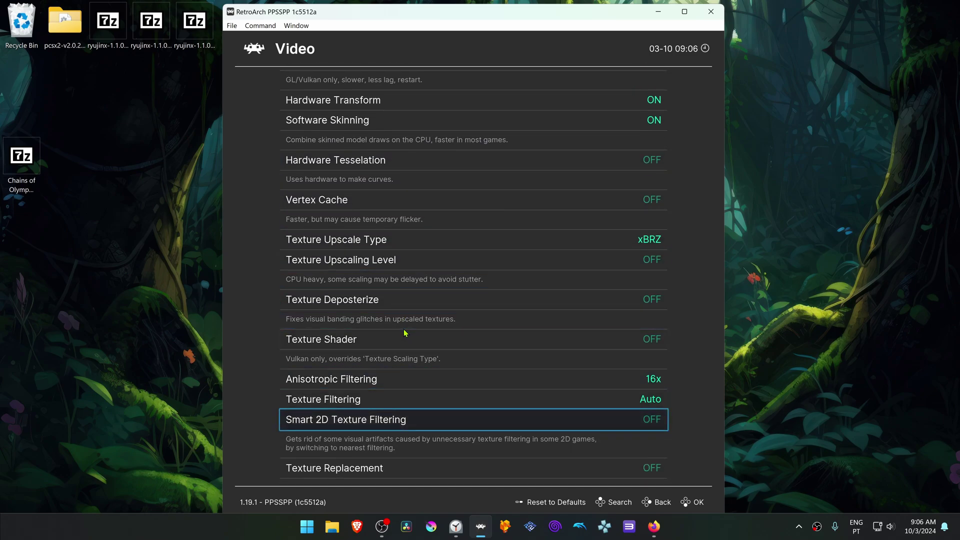
Turn PPSSPP Texture Replacement on and close RetroArch.
left_click(404, 469)
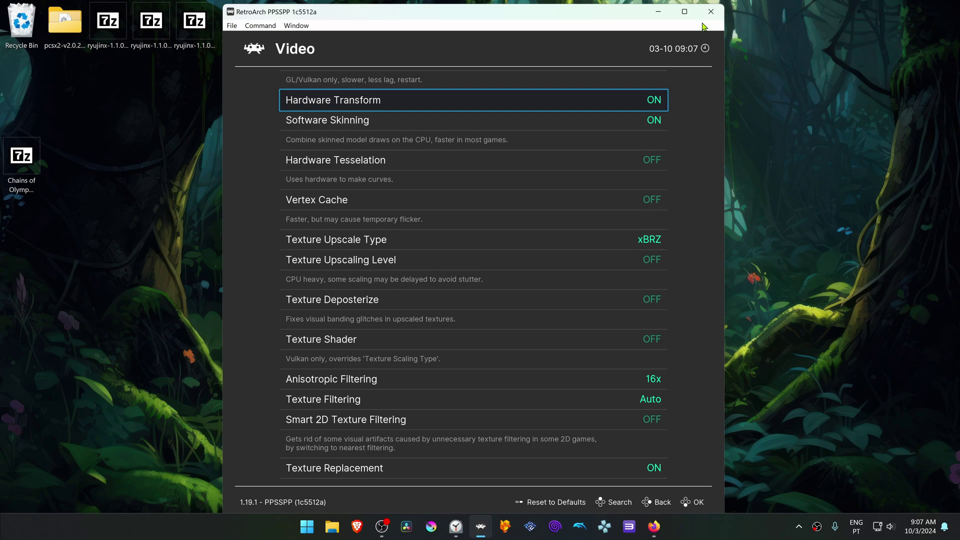
left_click(711, 12)
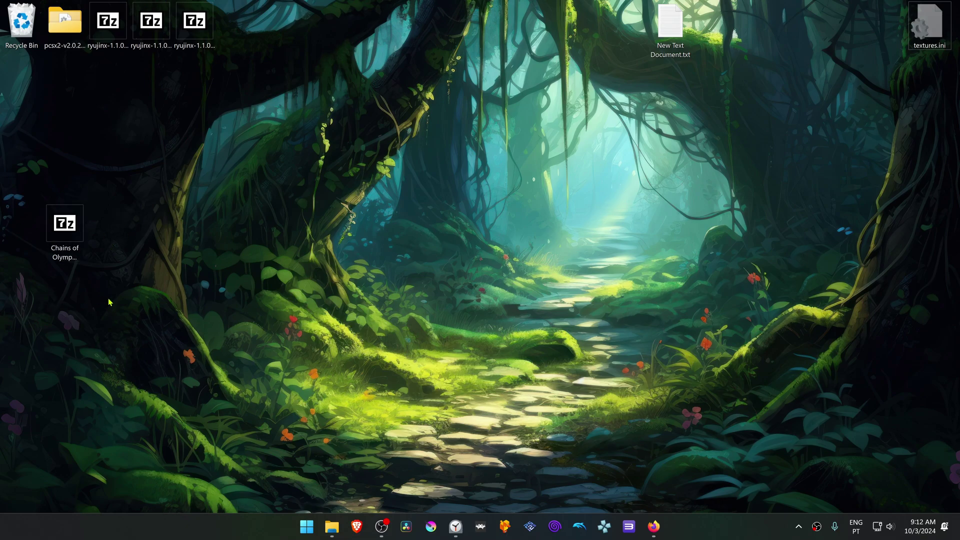
Extract Chains of Olympus HD.zip into a 'Chains of Olympus HD' desktop folder and cut that folder.
left_click(70, 225)
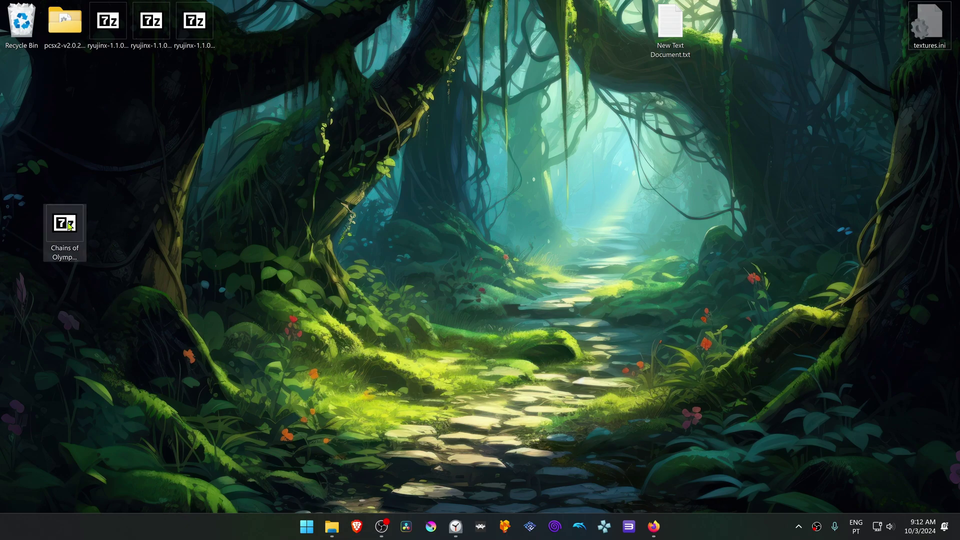
right_click(70, 226)
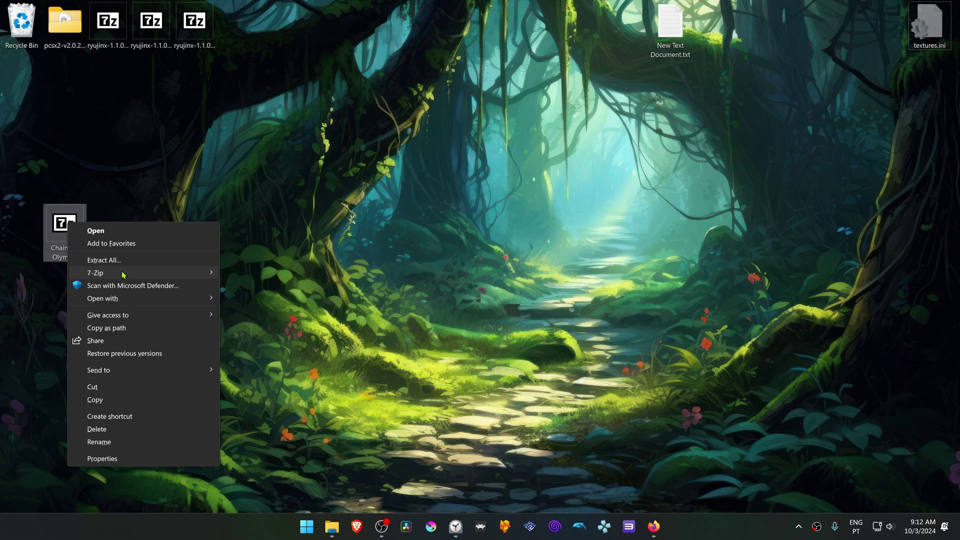
mouse_move(96, 273)
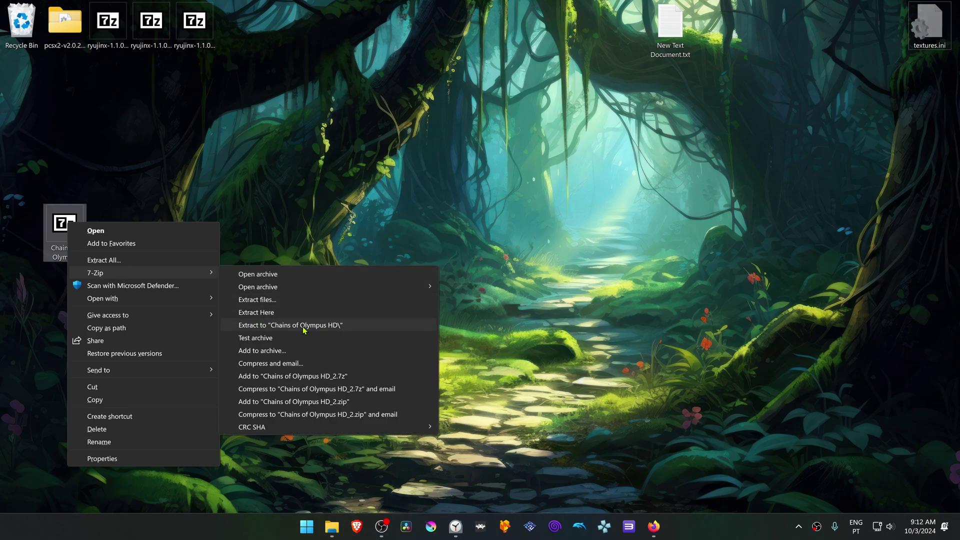
left_click(343, 327)
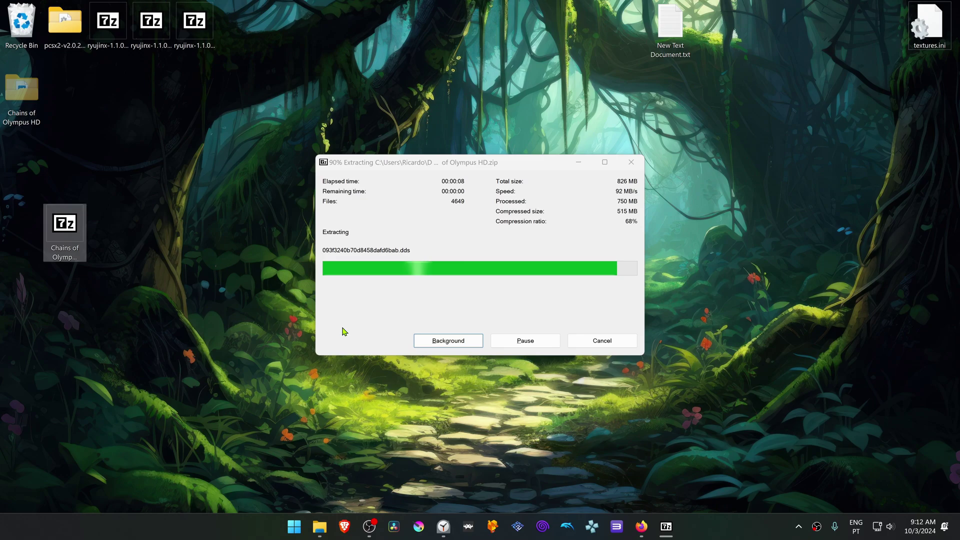
right_click(30, 96)
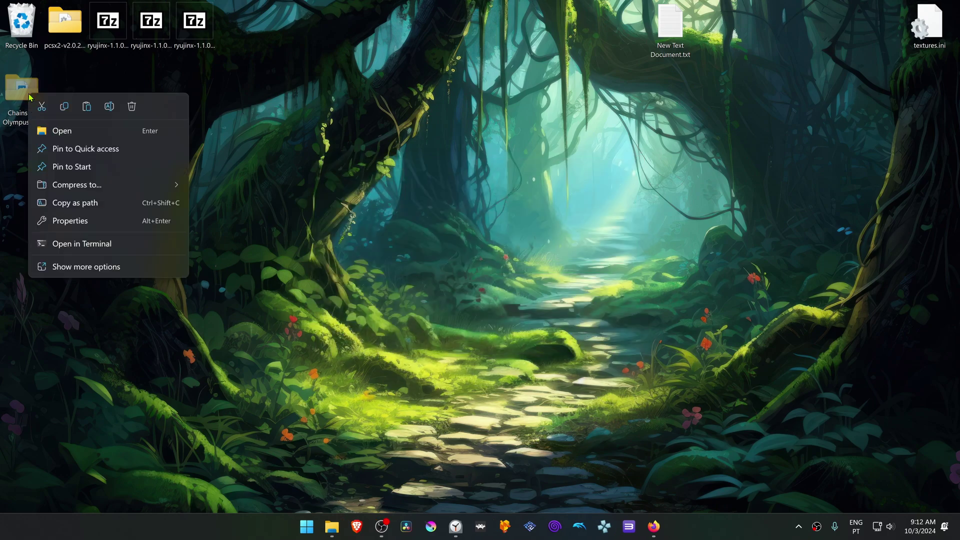
left_click(42, 107)
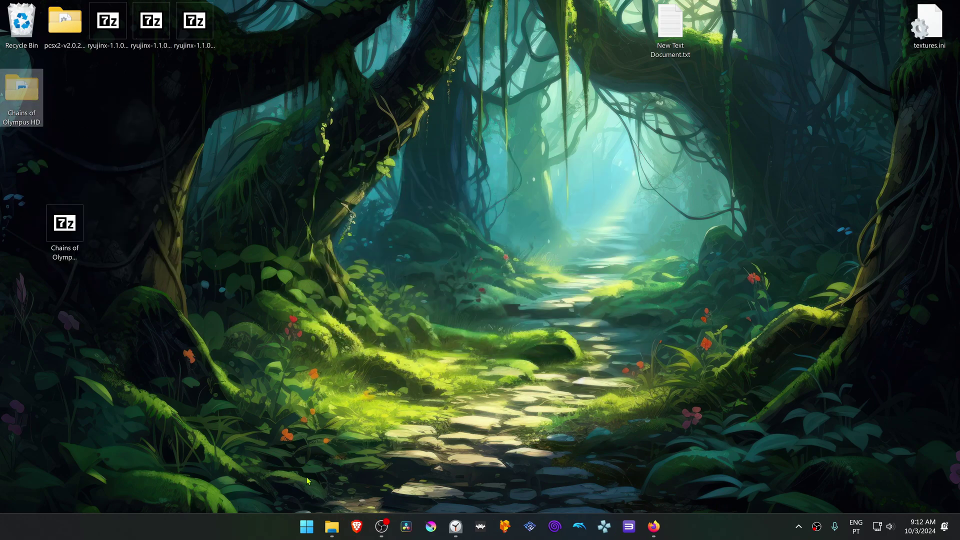
Paste the Chains of Olympus HD folder into RetroArch\saves\PPSSPP\PSP\TEXTURES.
left_click(332, 527)
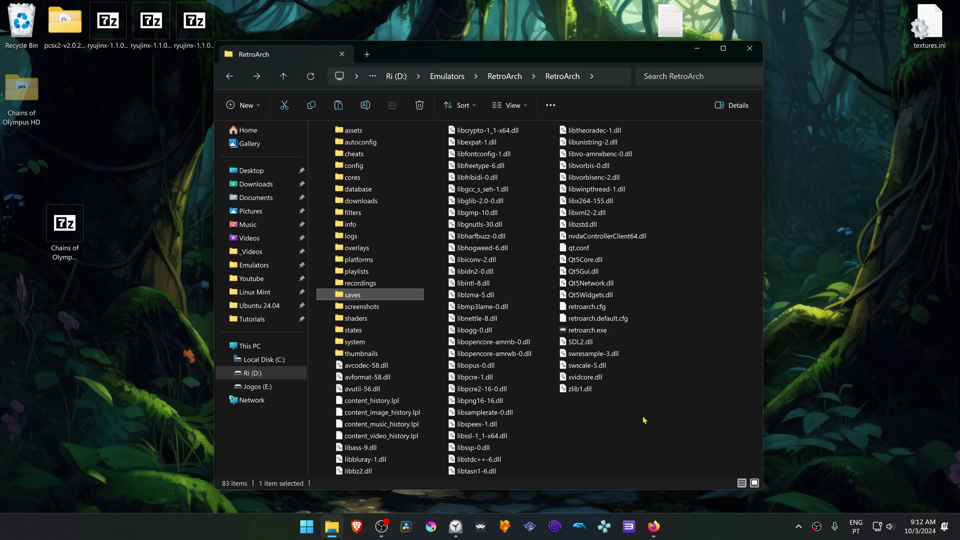
double_click(353, 295)
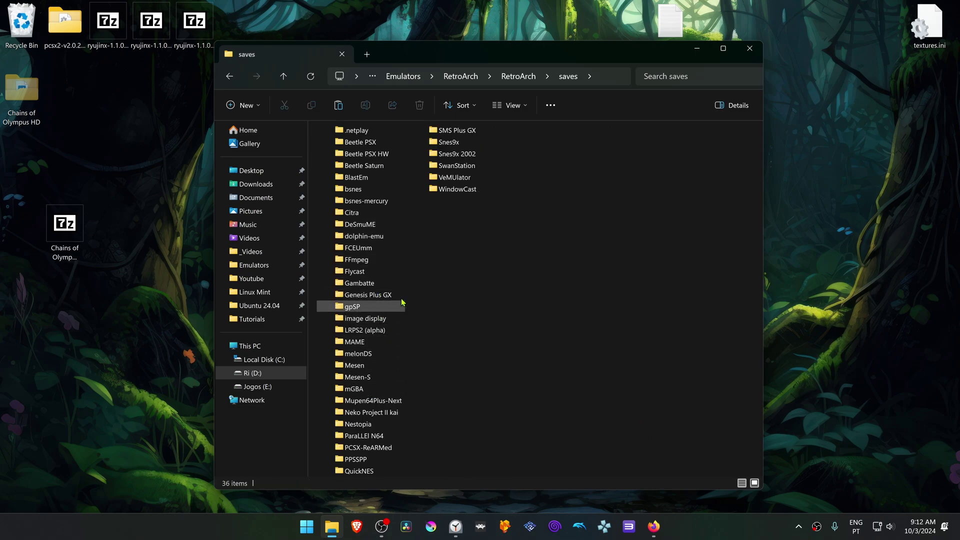
double_click(355, 459)
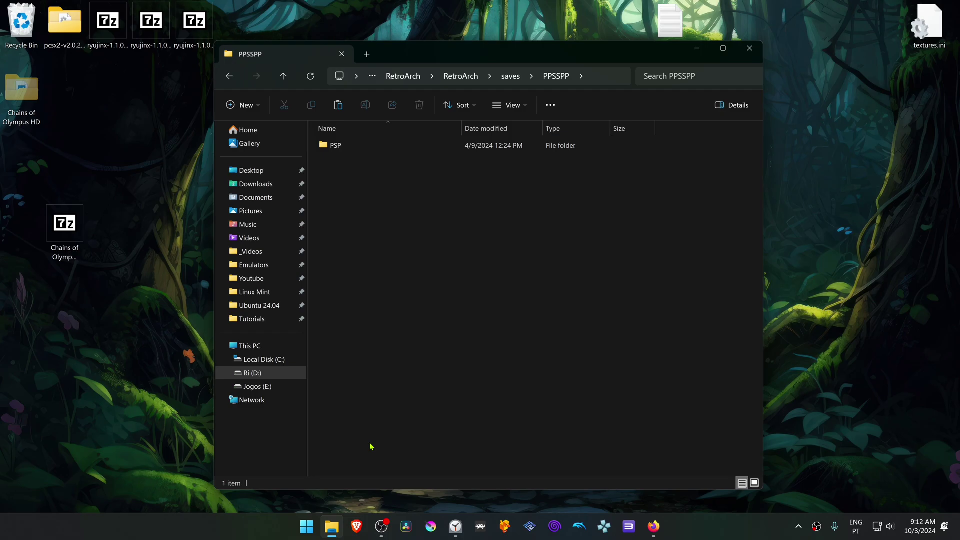
double_click(336, 146)
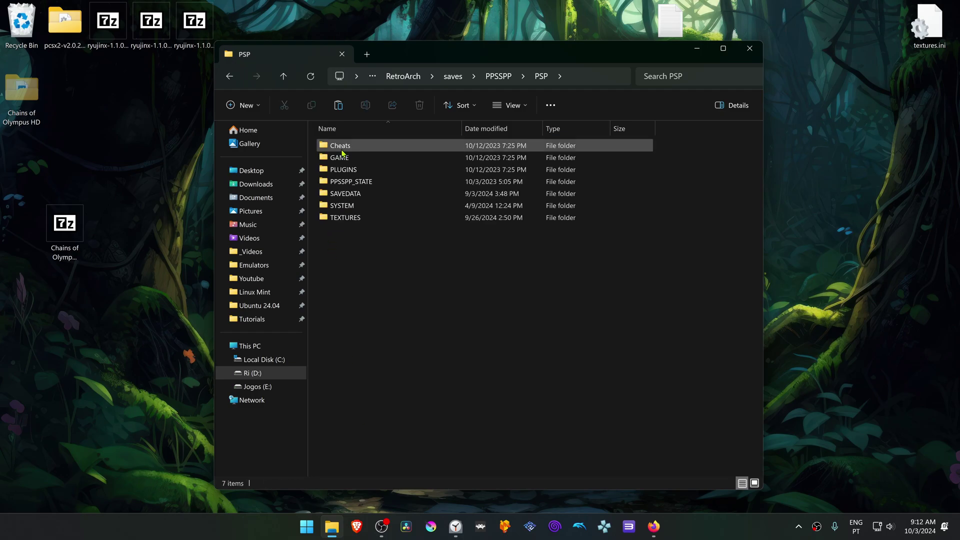
left_click(348, 217)
double_click(349, 218)
right_click(369, 256)
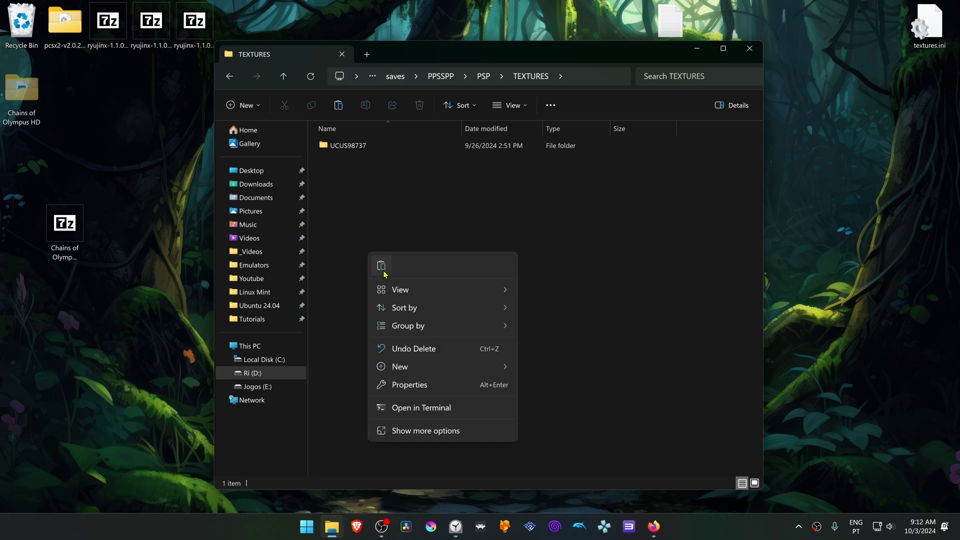
left_click(381, 266)
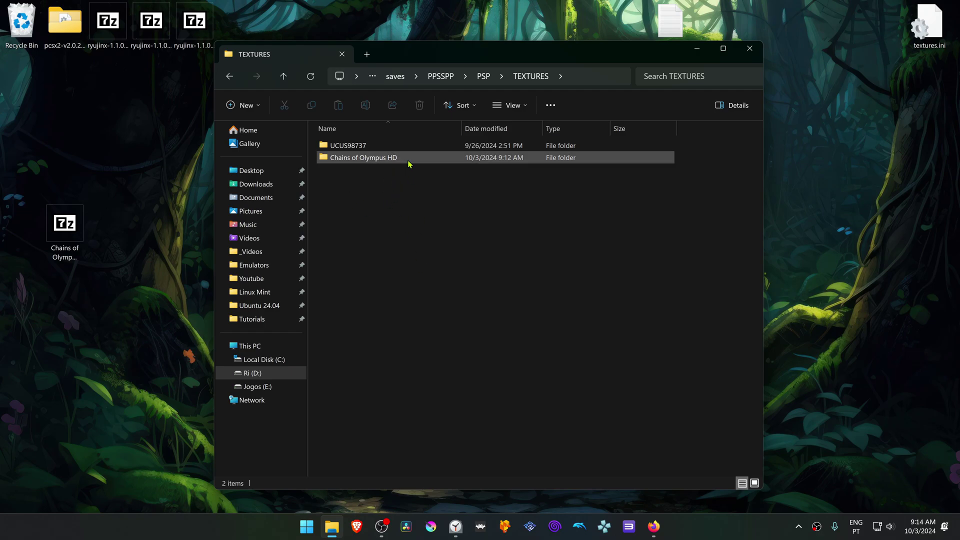
Rename the pasted Chains of Olympus HD folder to UCUS98653.
left_click(393, 160)
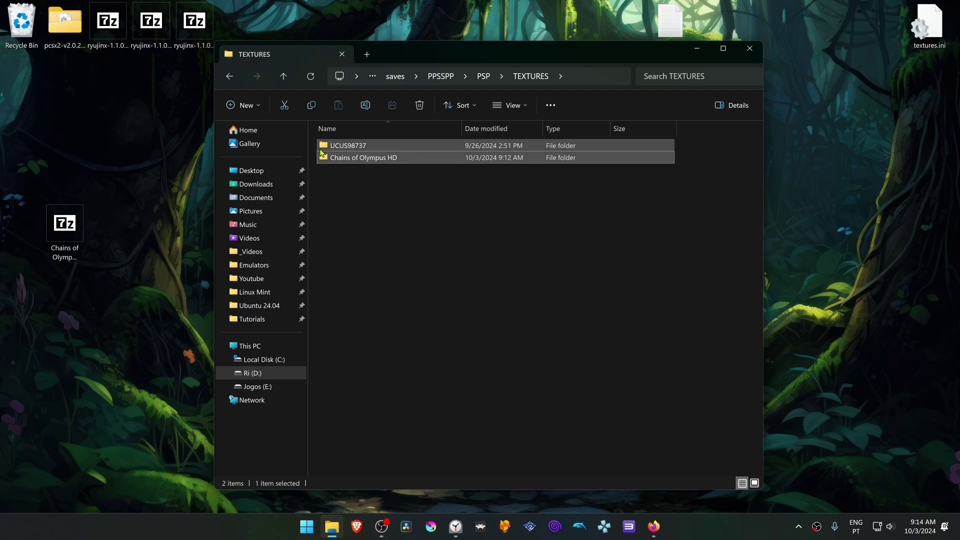
key("F2")
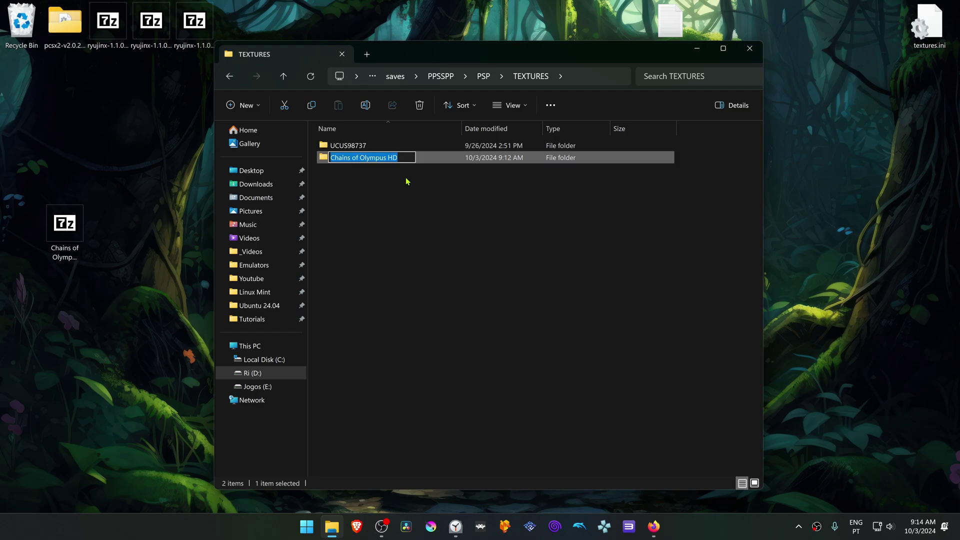
type("UCUS98653")
key("Return")
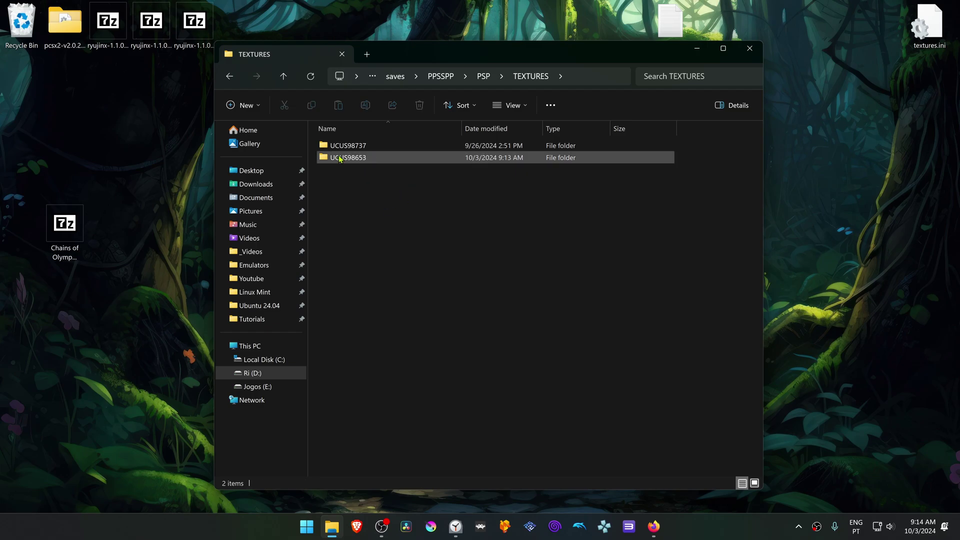
left_click(437, 381)
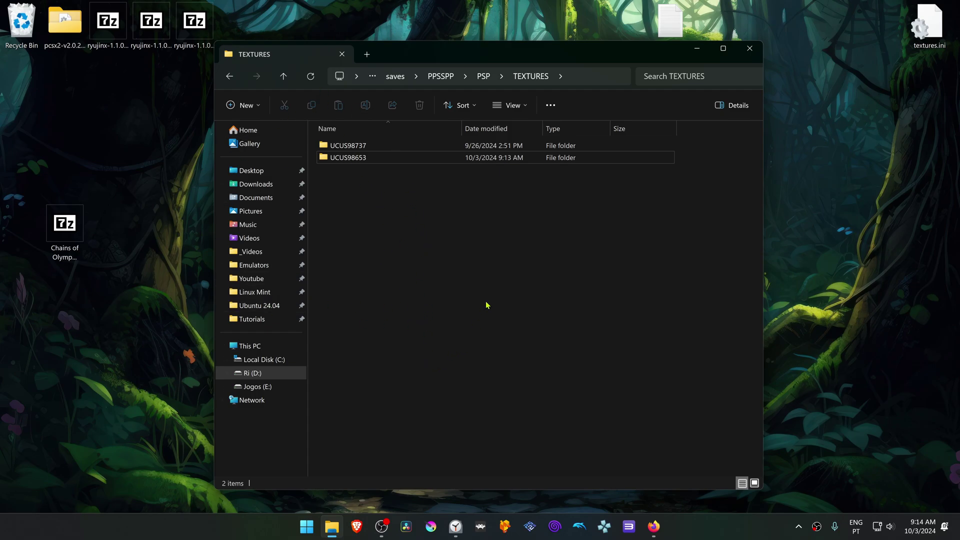
Relaunch God of War - Chains of Olympus (USA) from RetroArch History in a maximized window.
left_click(480, 526)
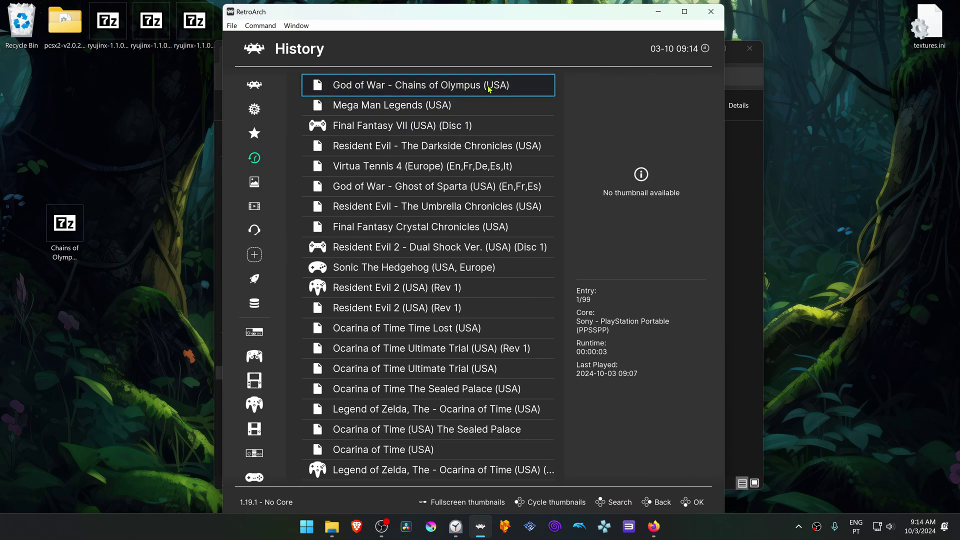
left_click(489, 88)
left_click(392, 87)
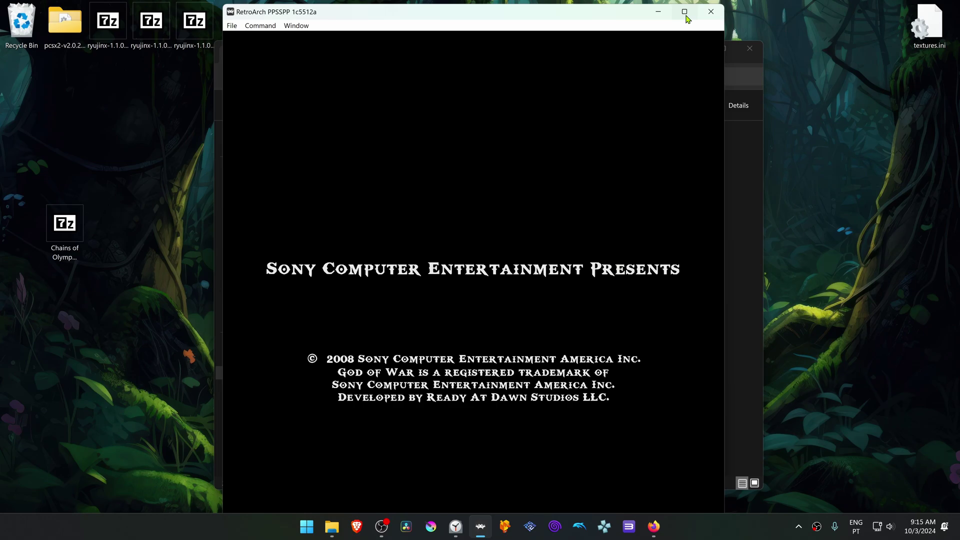
left_click(684, 12)
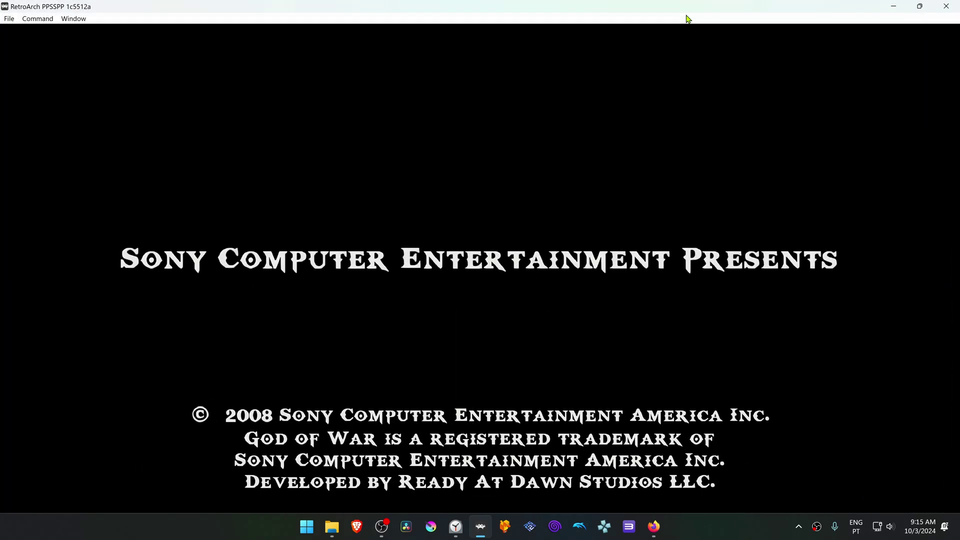